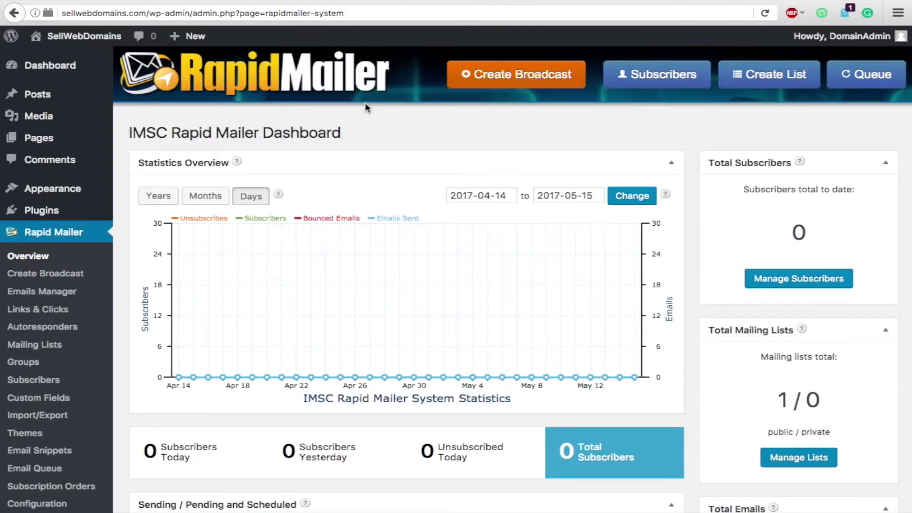
Step: Review the Rapid Mailer dashboard's statistics graph, subscriber counts, sent and scheduled emails, mailing list totals and bounced emails
scroll(61, 238, down, 2)
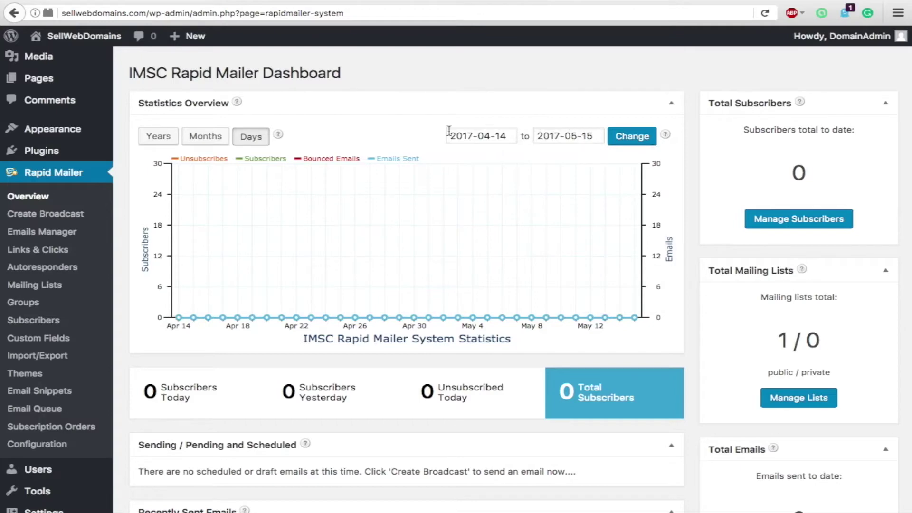
click(235, 138)
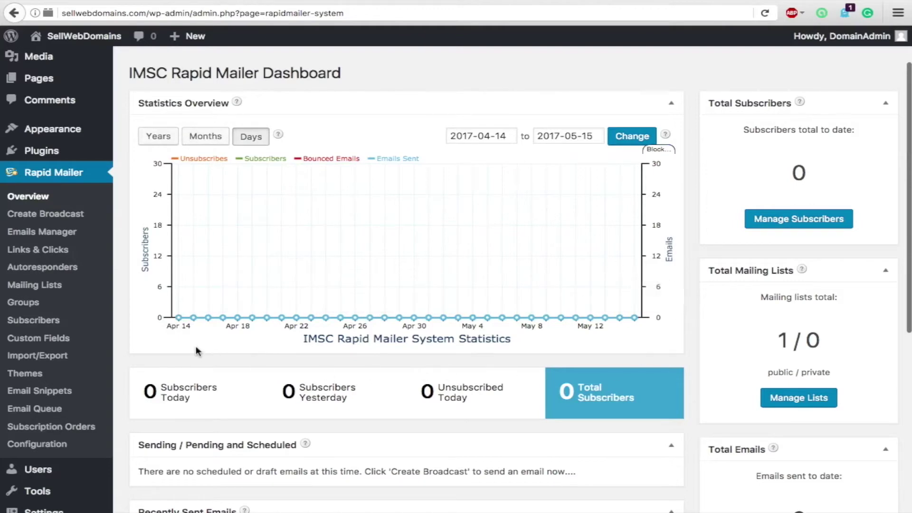
scroll(240, 346, down, 3)
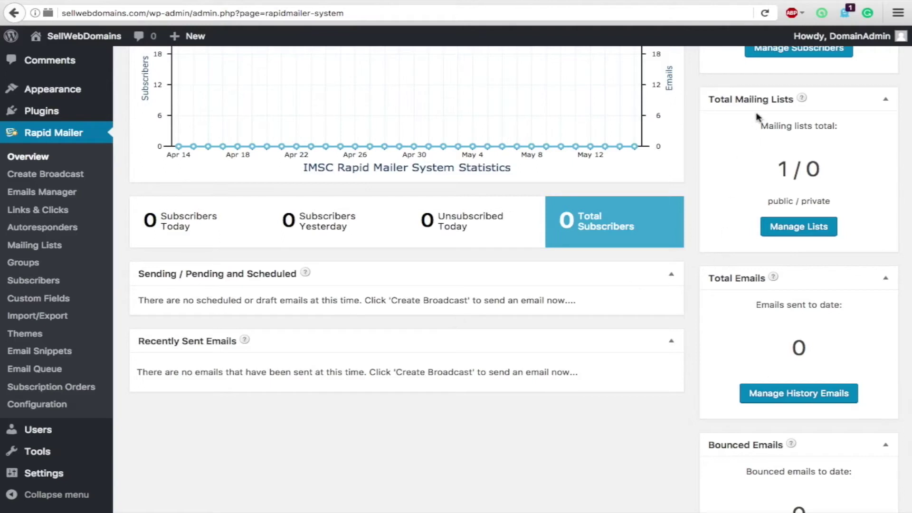
scroll(741, 99, down, 3)
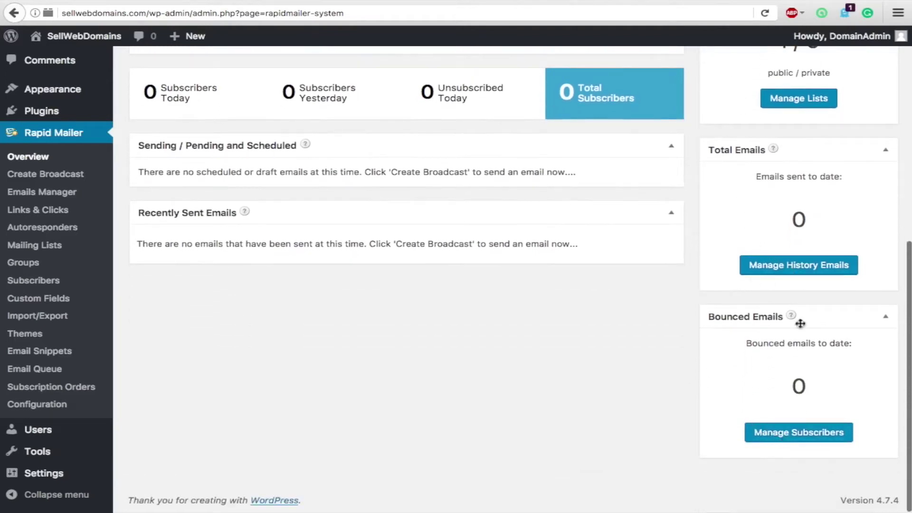
scroll(730, 200, up, 7)
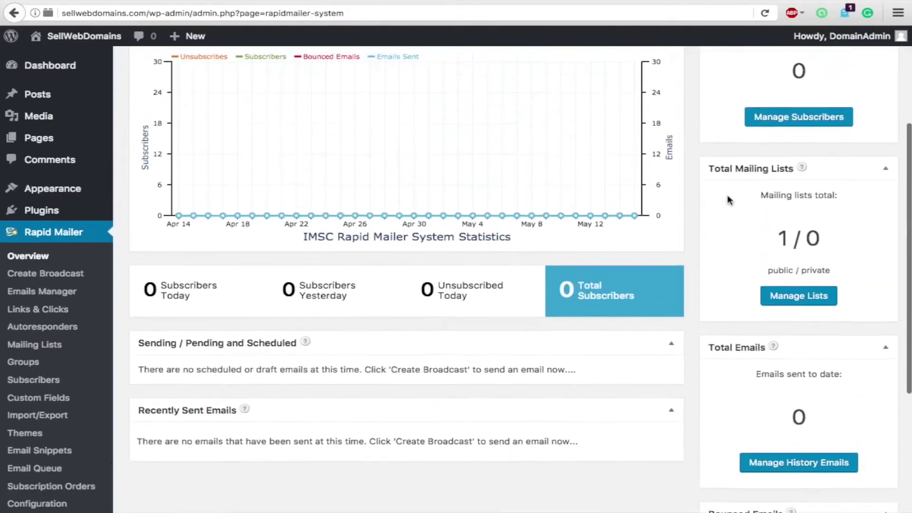
scroll(750, 188, up, 1)
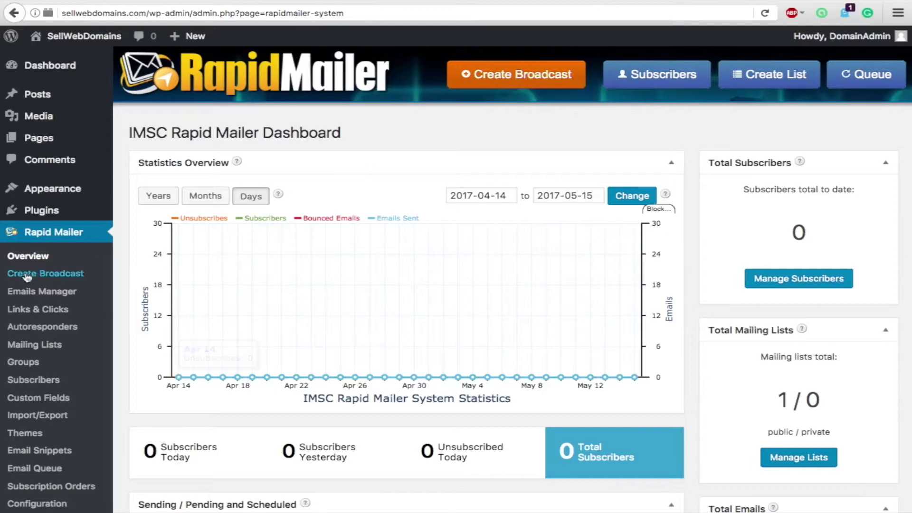
Step: Create and save a new public, unpaid mailing list titled "My List", leaving the administrator email blank
scroll(52, 279, down, 1)
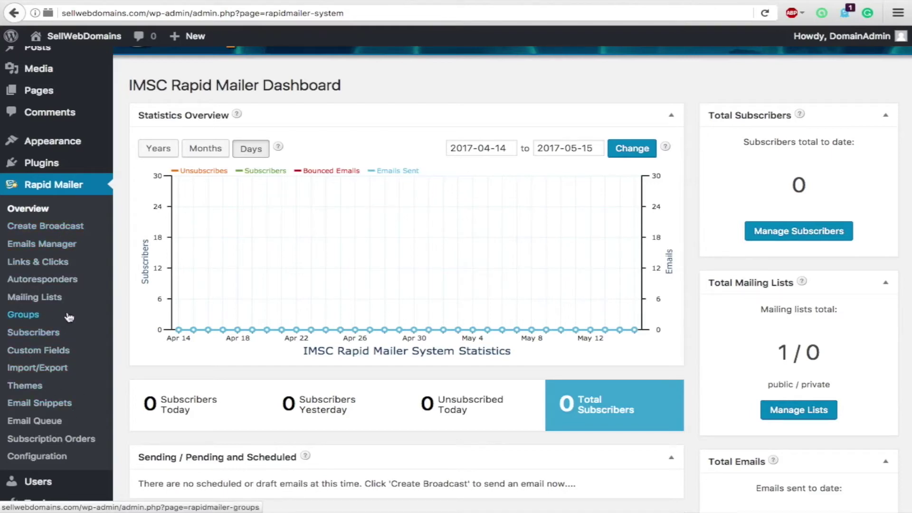
click(31, 301)
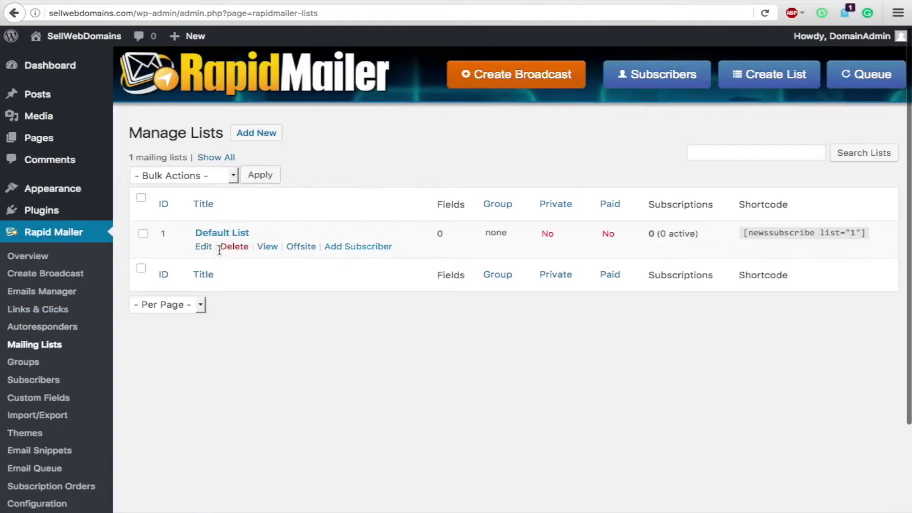
click(263, 134)
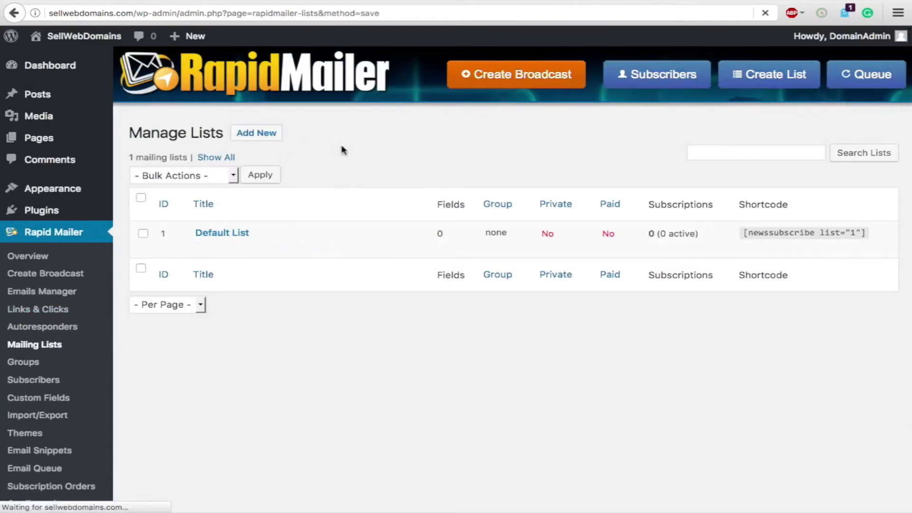
click(330, 164)
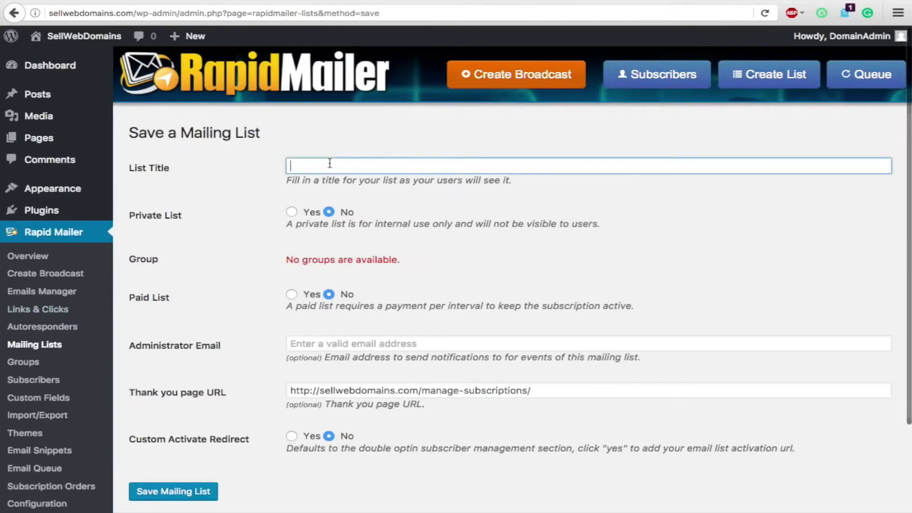
text(My List)
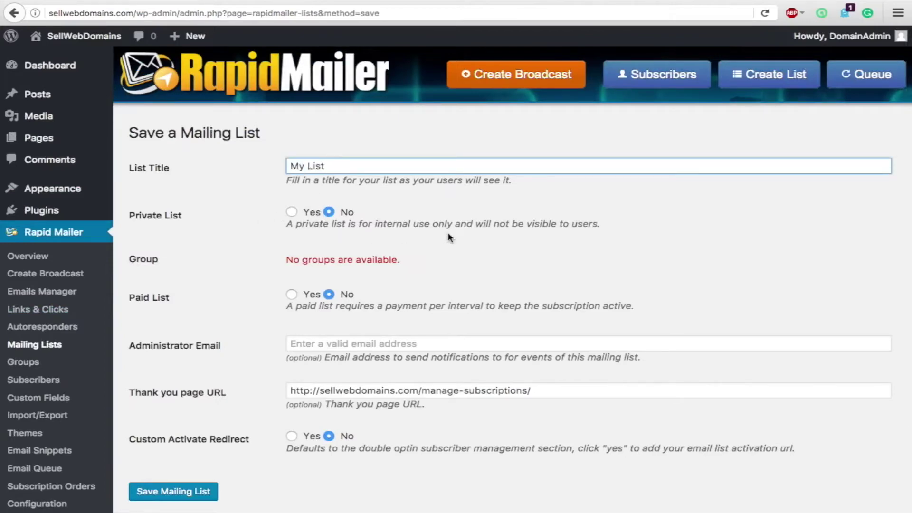
scroll(402, 218, down, 3)
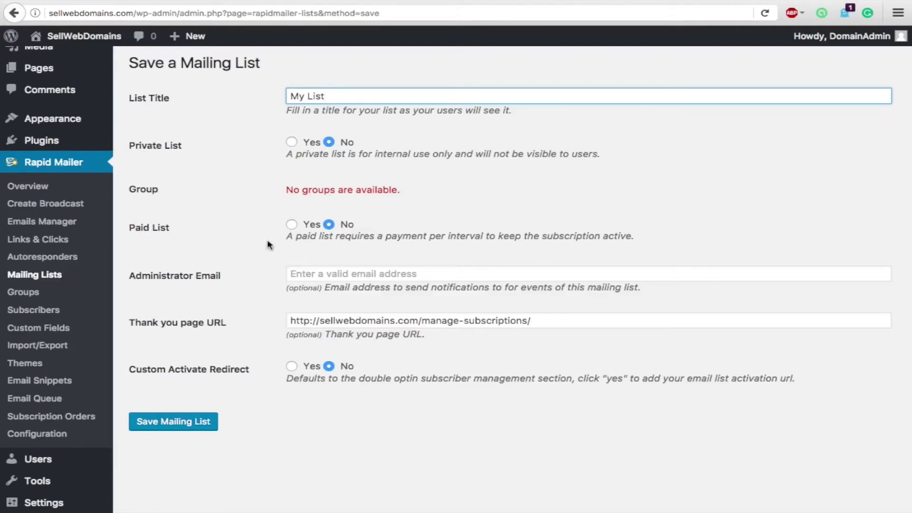
click(334, 274)
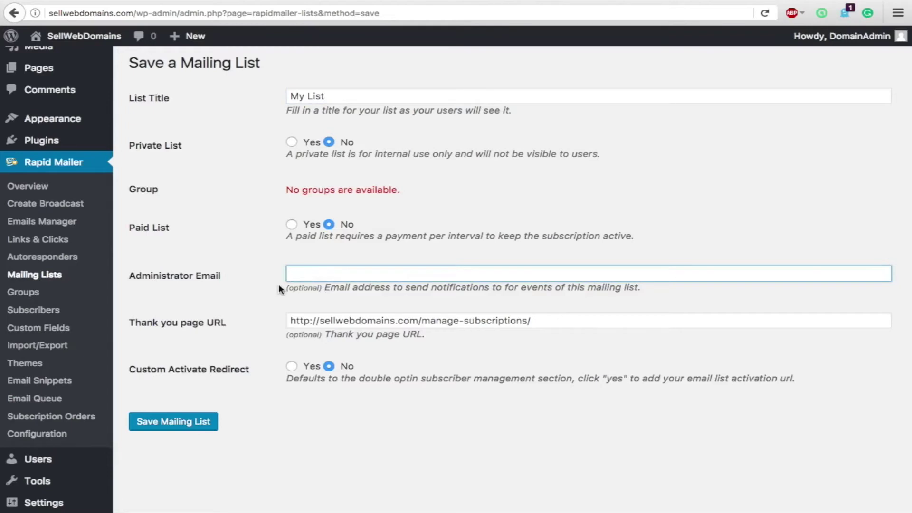
click(264, 314)
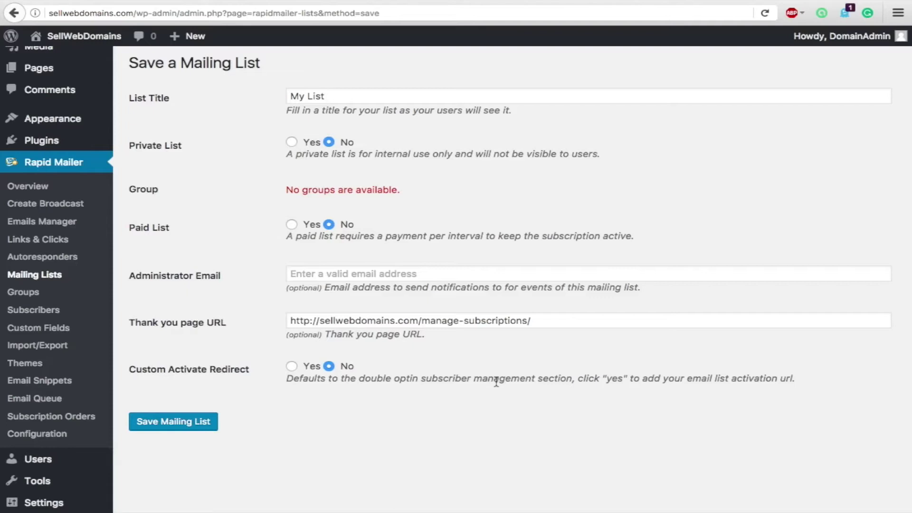
click(181, 425)
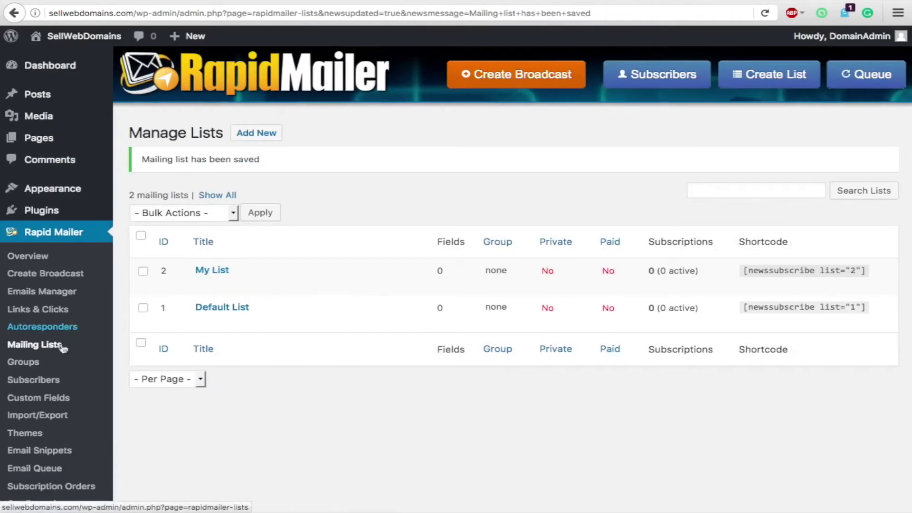
Step: Open a new subscriber form and examine its email address, name and mailing list options without saving a subscriber
click(33, 380)
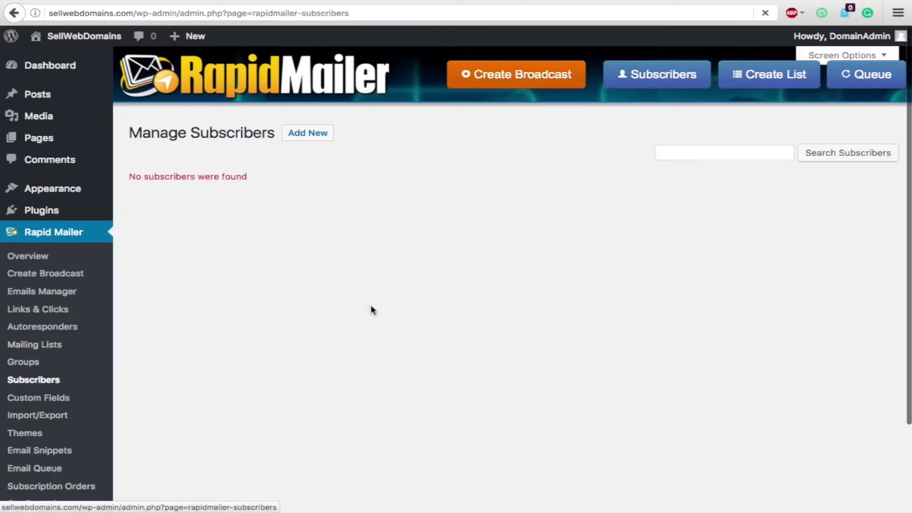
click(308, 133)
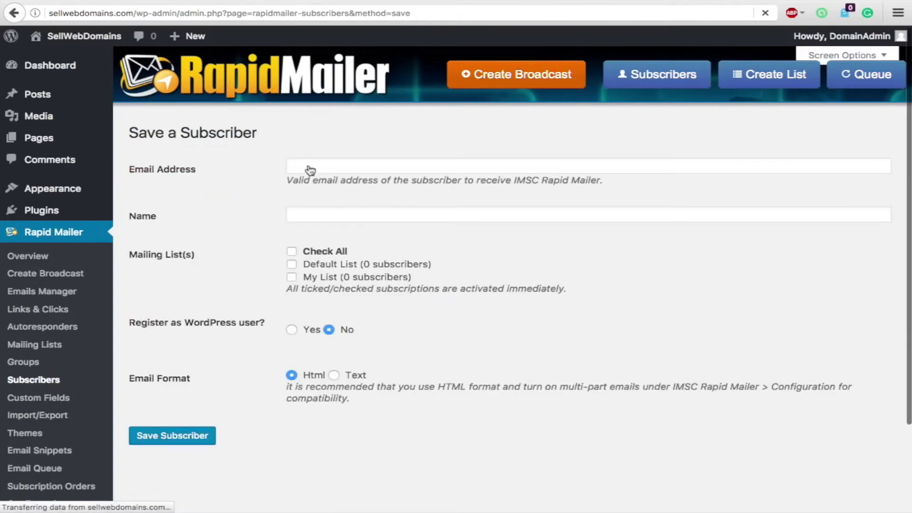
click(320, 164)
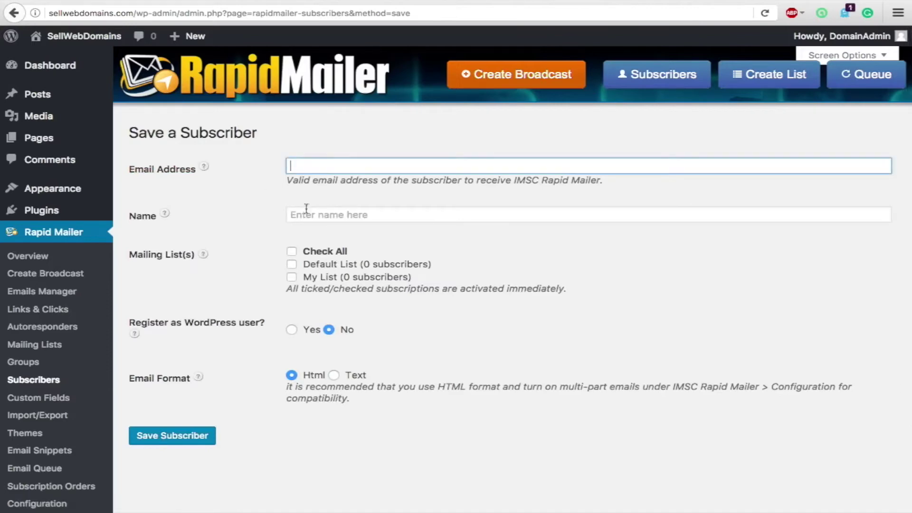
click(339, 214)
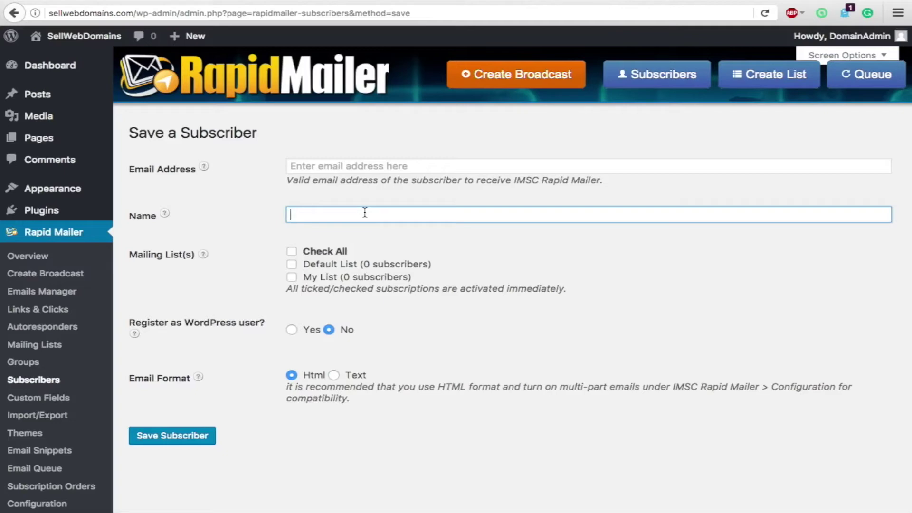
click(293, 253)
click(293, 254)
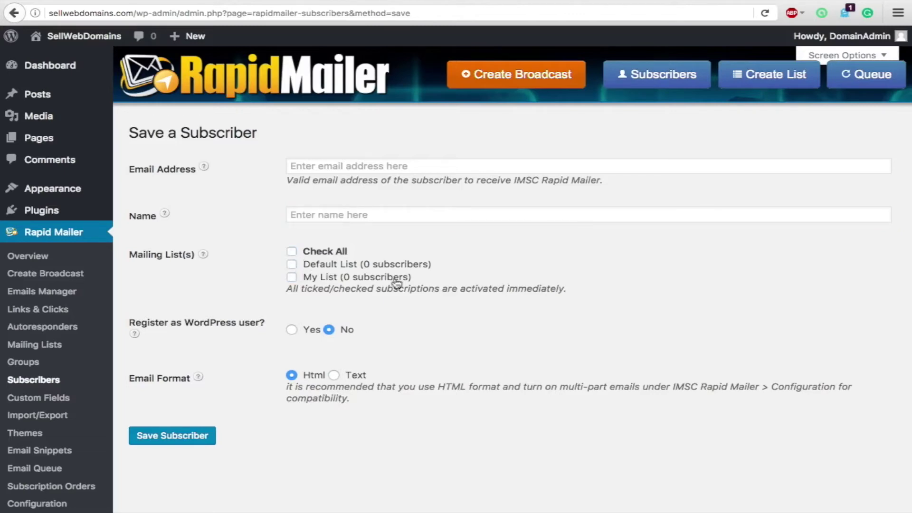
click(293, 278)
click(292, 278)
Step: Open the subscriber import page and examine its file, mailing list, file type, activation and progress options
scroll(387, 333, down, 1)
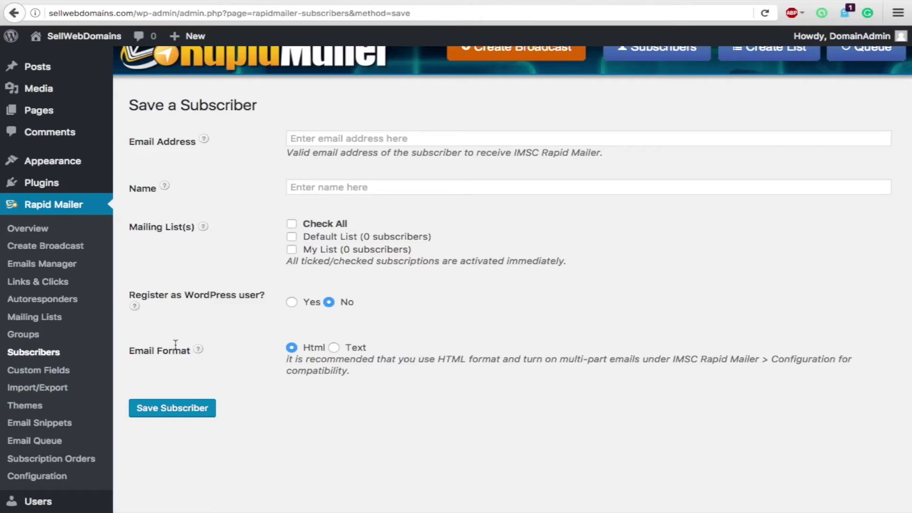
click(41, 390)
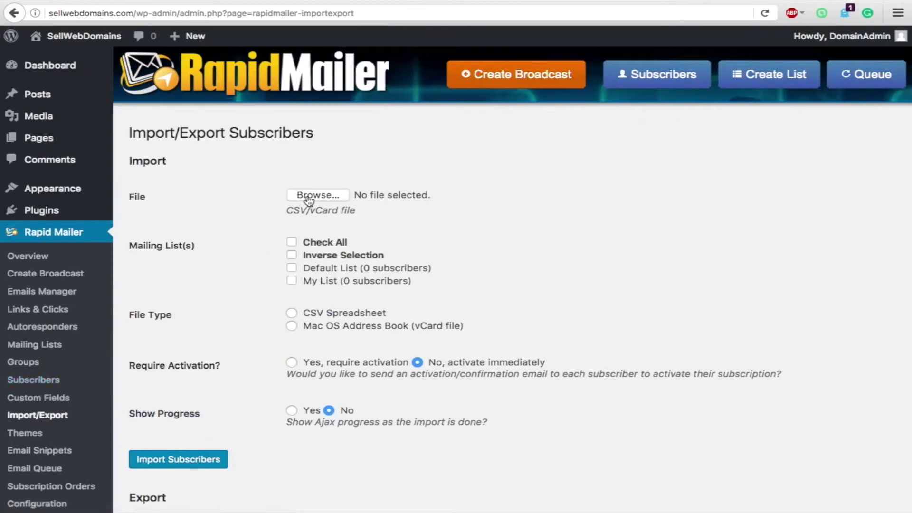
drag(287, 210, 306, 211)
drag(357, 211, 313, 210)
click(394, 216)
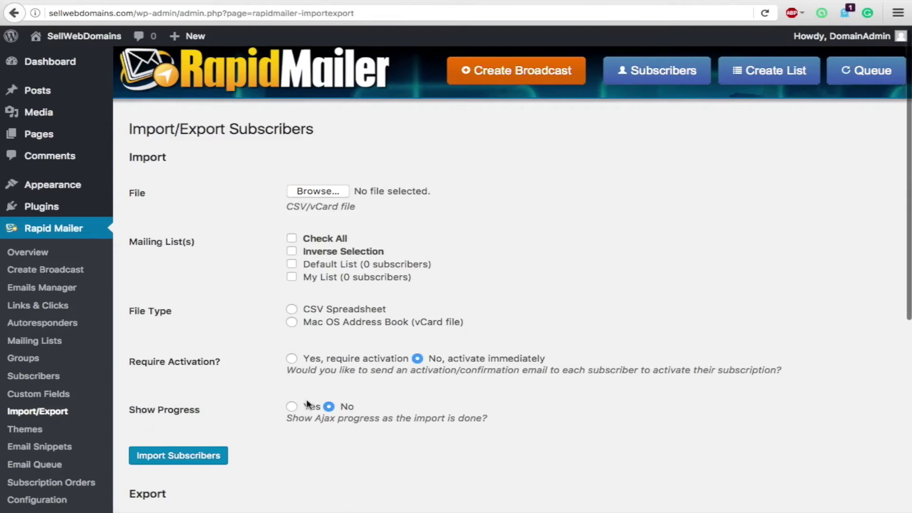
scroll(293, 408, down, 1)
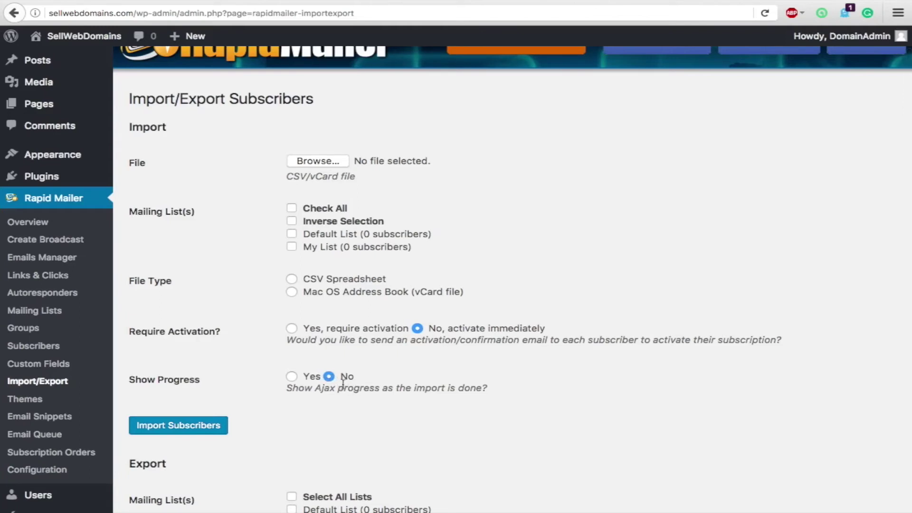
scroll(237, 374, down, 2)
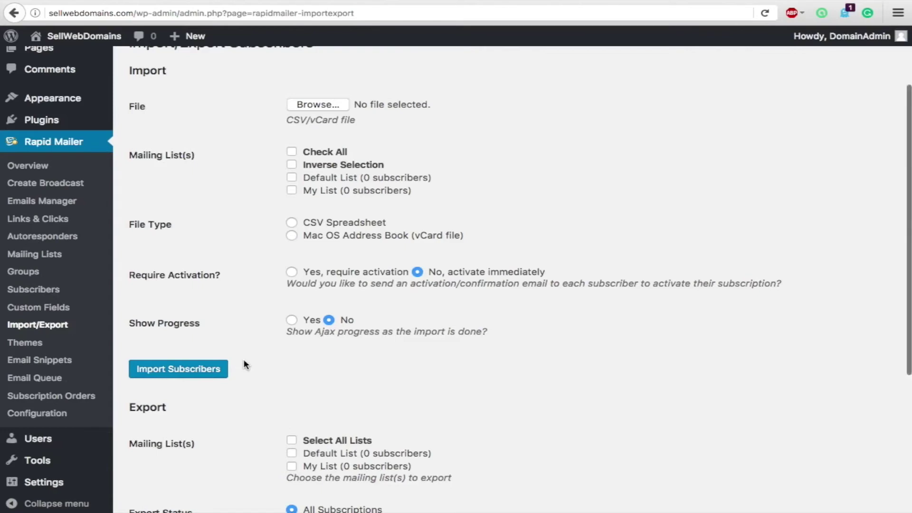
scroll(244, 364, up, 1)
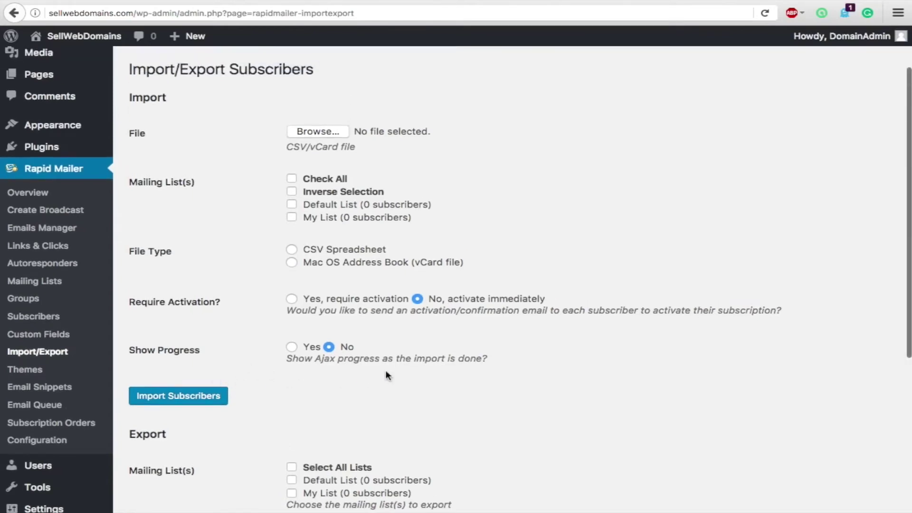
scroll(385, 375, up, 2)
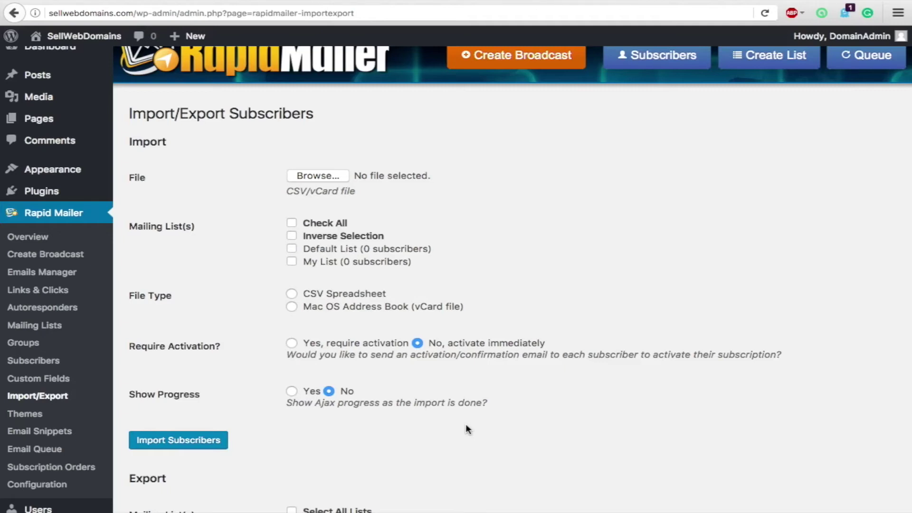
Step: Examine the subscriber export options for mailing lists, export status, export purpose and progress display
scroll(459, 427, down, 3)
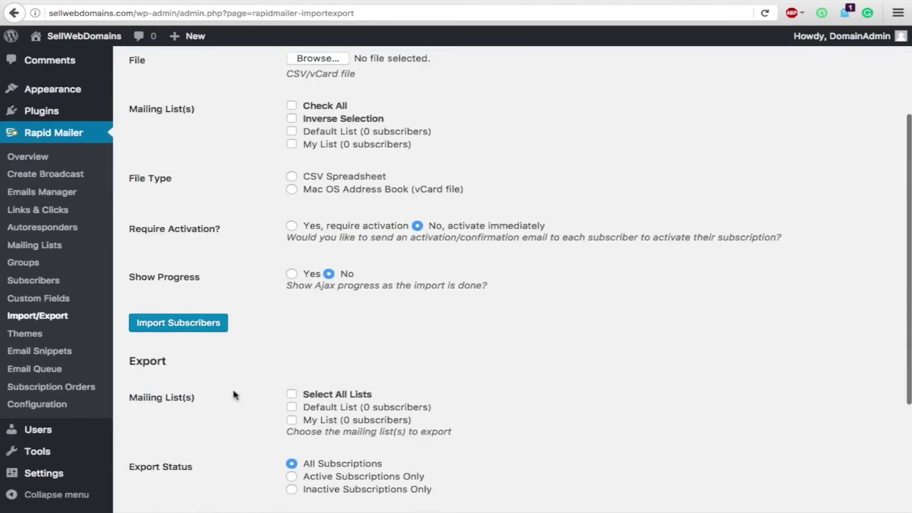
scroll(234, 395, down, 3)
scroll(234, 396, down, 1)
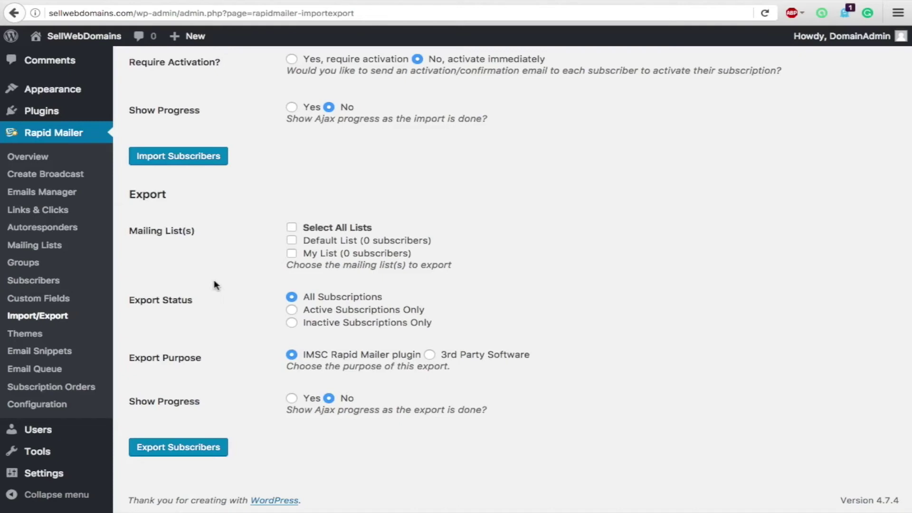
scroll(208, 266, down, 1)
scroll(278, 409, up, 1)
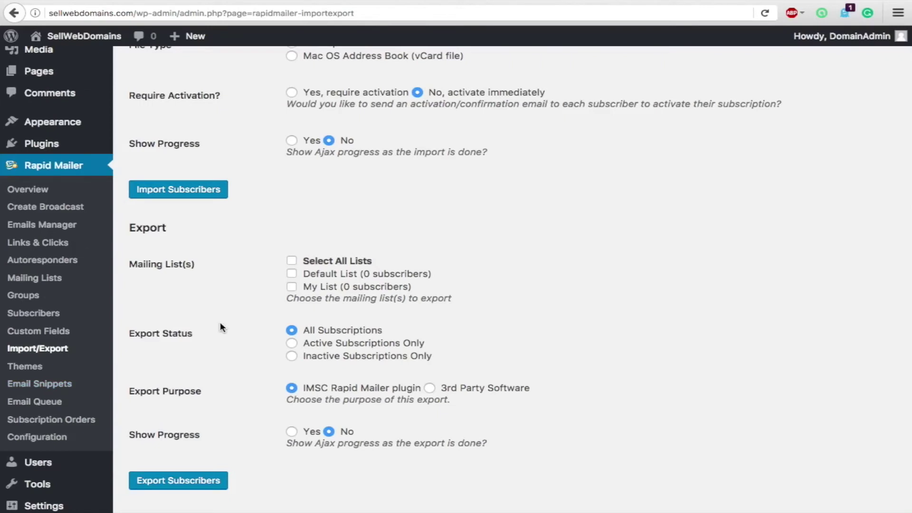
Step: Open the email themes list and look through the available themes from Default to The Mailer
click(35, 368)
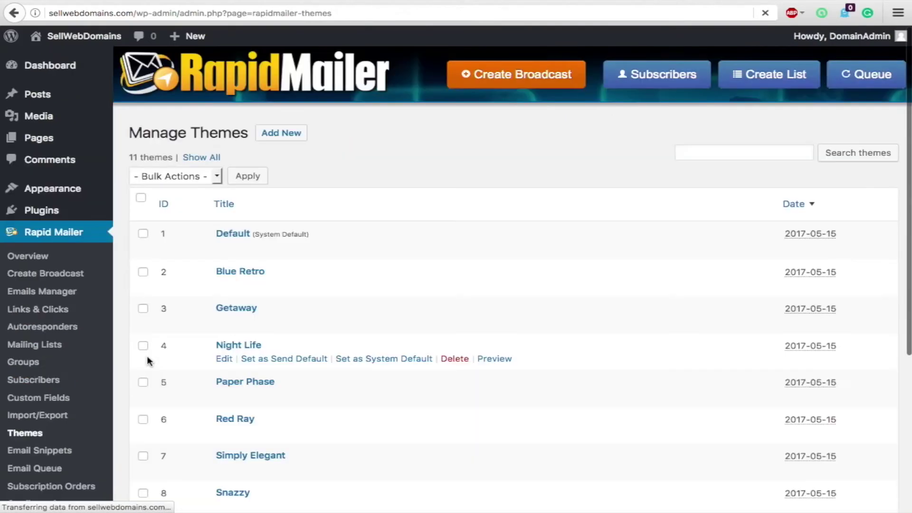
scroll(221, 354, down, 5)
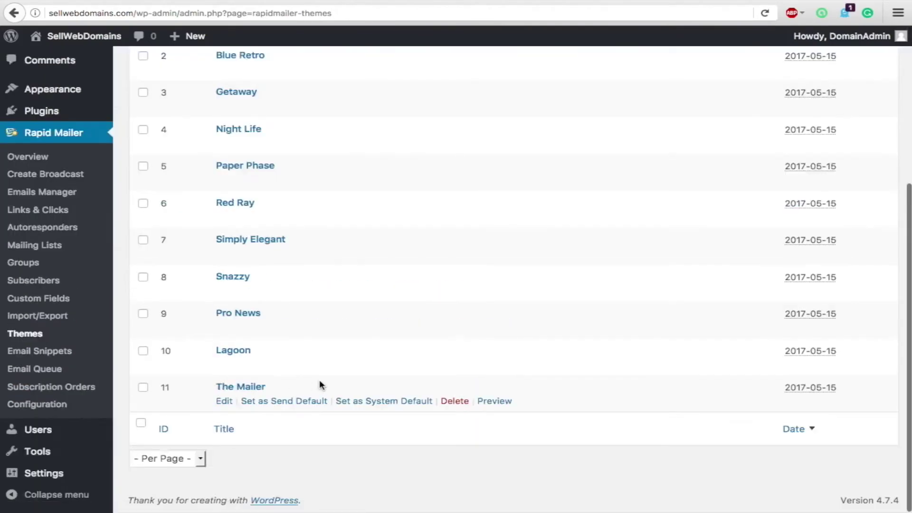
scroll(294, 380, up, 5)
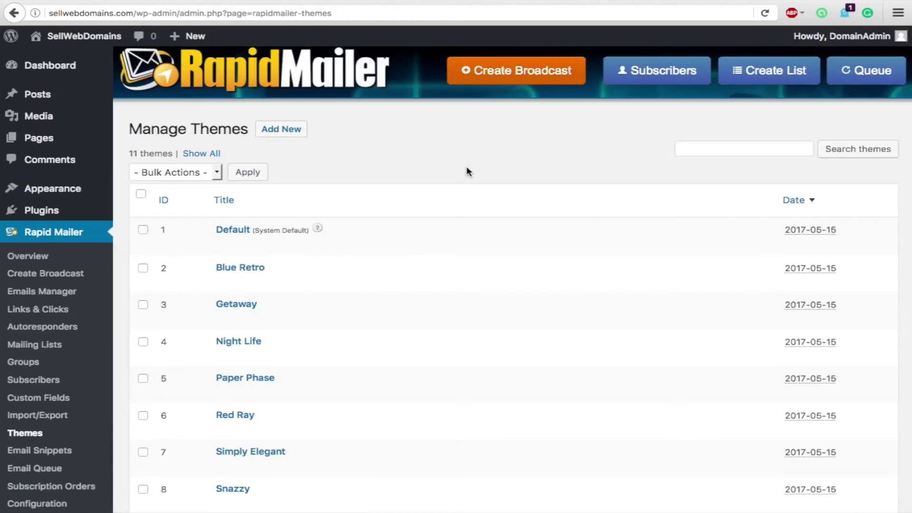
scroll(467, 171, down, 2)
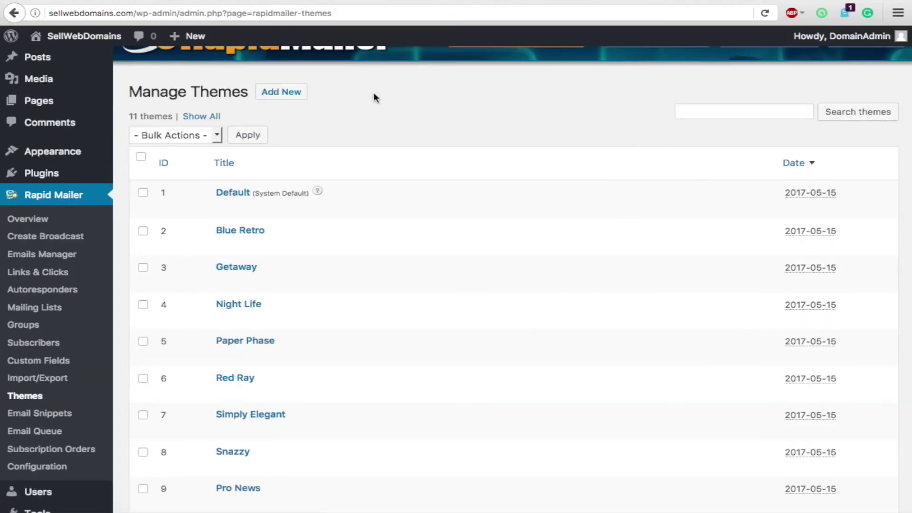
scroll(374, 97, down, 4)
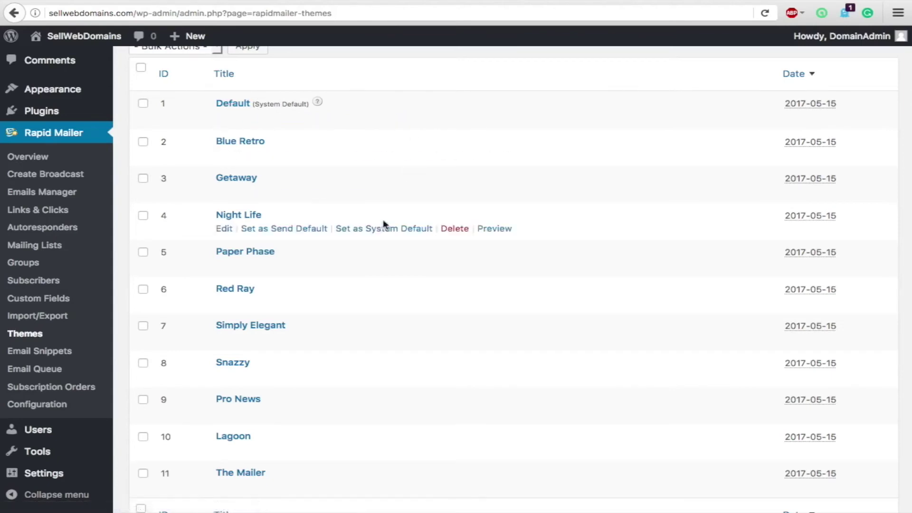
Step: Review the full themes list and the edit, default, delete and preview actions offered for each theme
scroll(233, 125, down, 1)
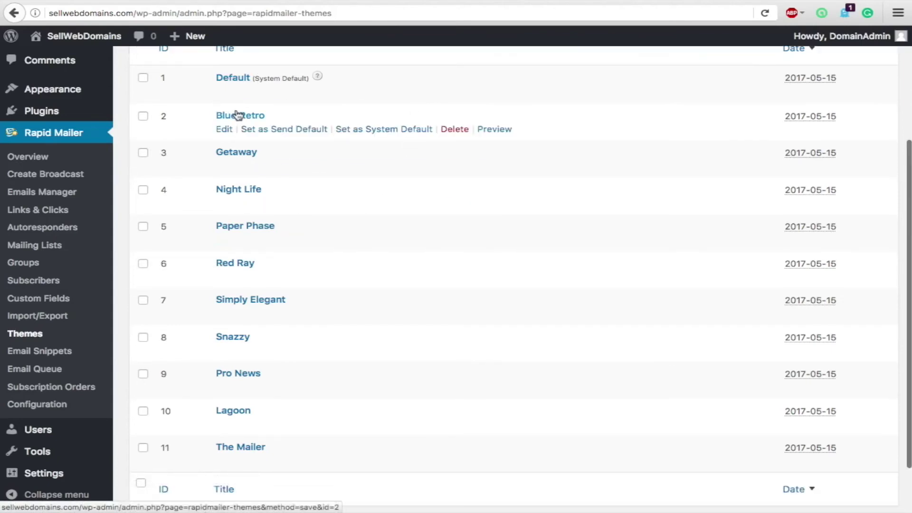
scroll(349, 256, down, 2)
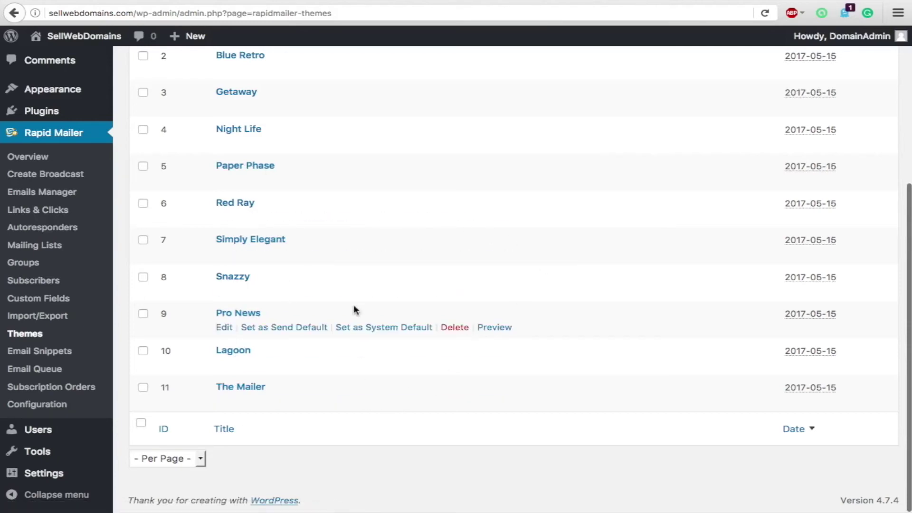
scroll(354, 306, up, 3)
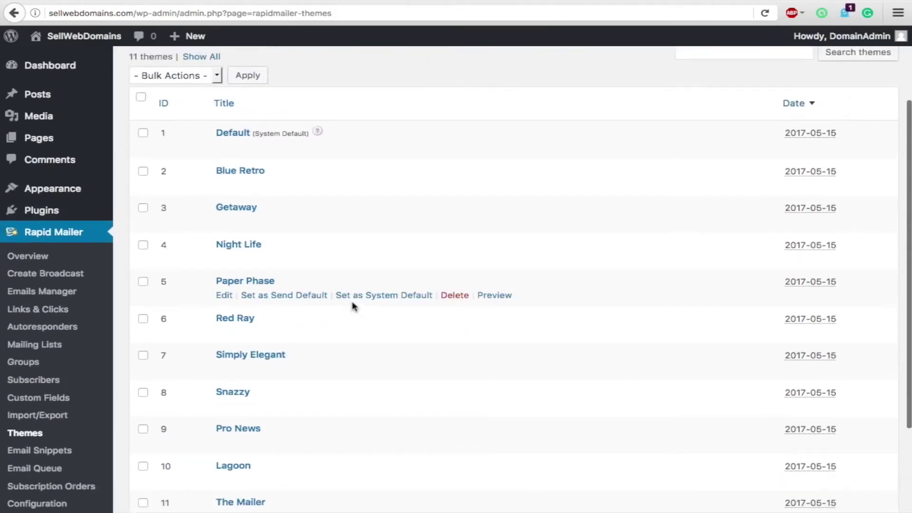
scroll(354, 306, up, 1)
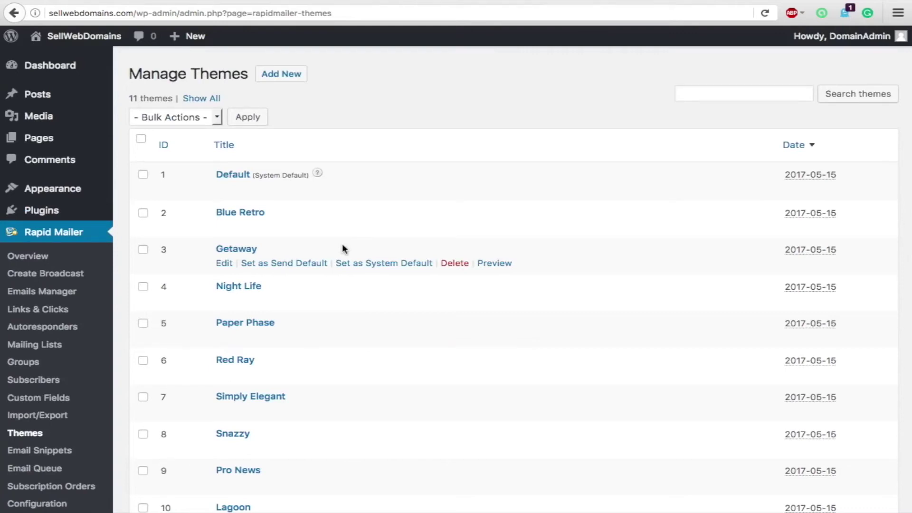
scroll(342, 246, down, 1)
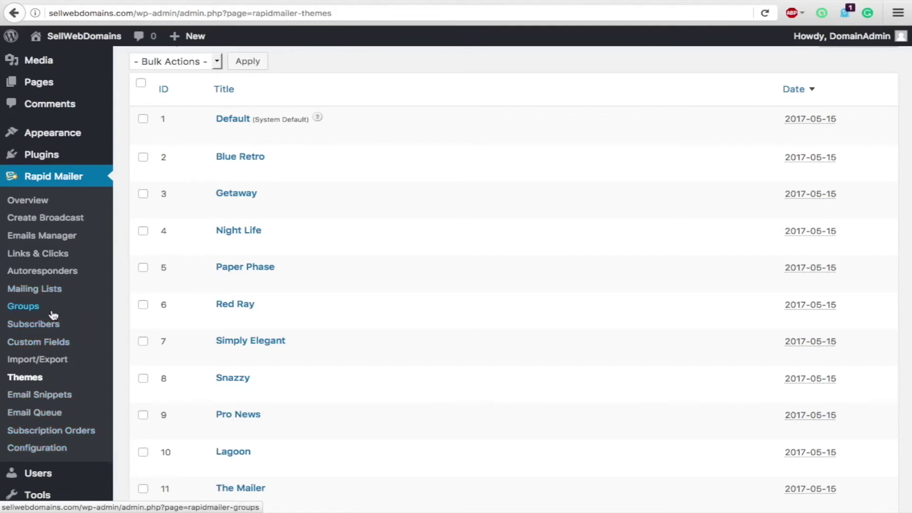
Step: Open the sent and draft emails manager, start a new broadcast and examine its subject and content fields
click(27, 241)
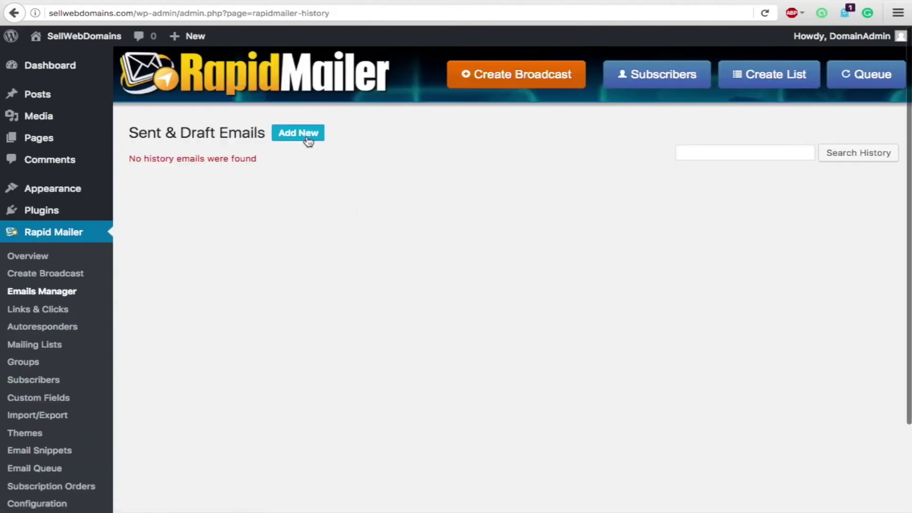
click(309, 140)
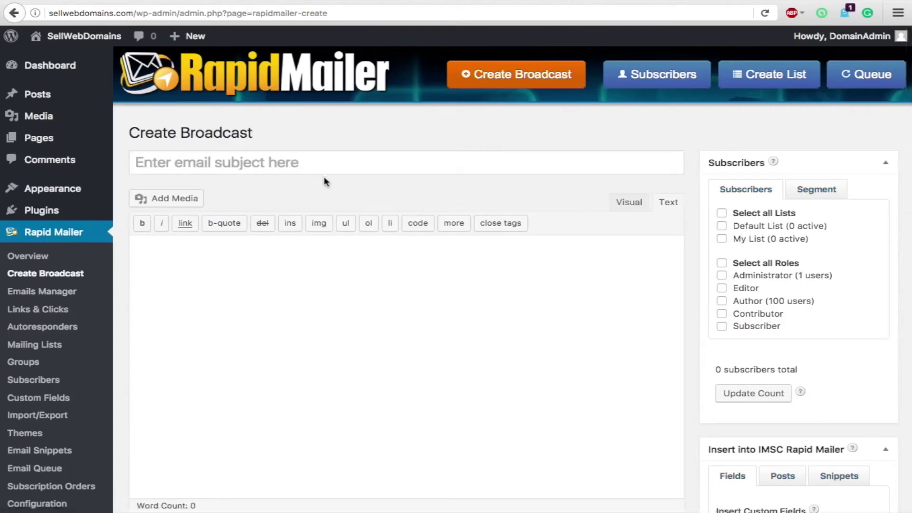
click(236, 168)
scroll(325, 181, down, 2)
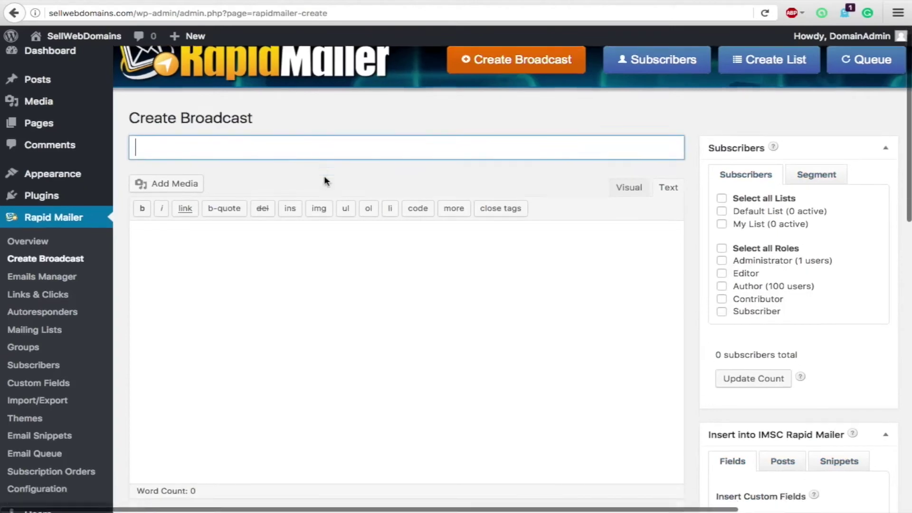
click(266, 283)
scroll(336, 251, down, 4)
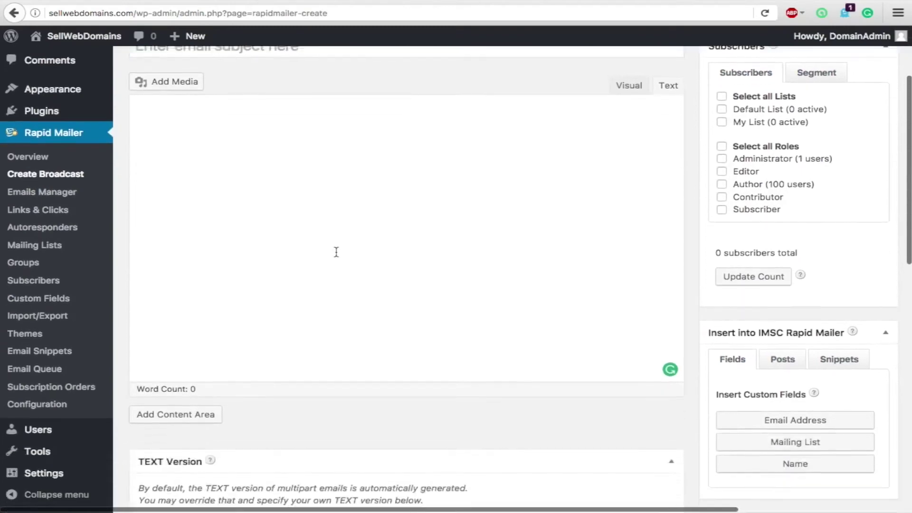
Step: Select My List as the mailing list that receives the broadcast
scroll(537, 184, up, 1)
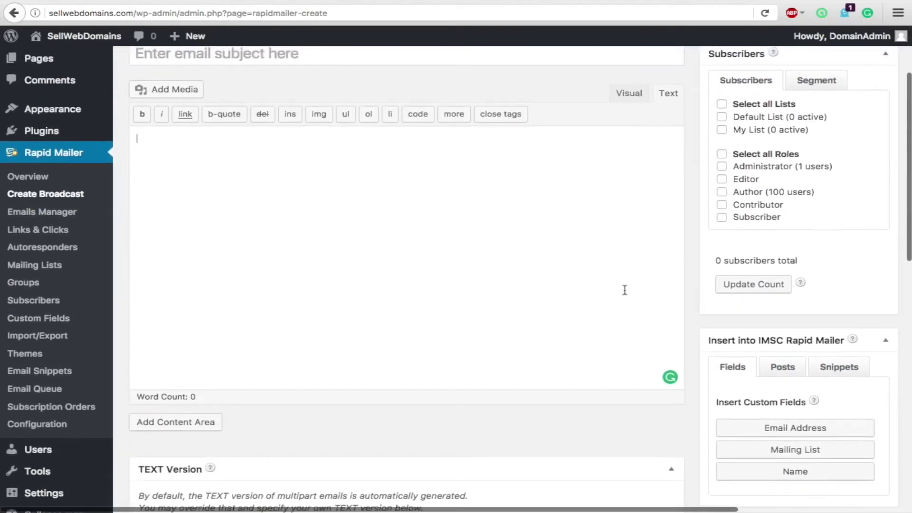
scroll(656, 247, down, 1)
click(721, 125)
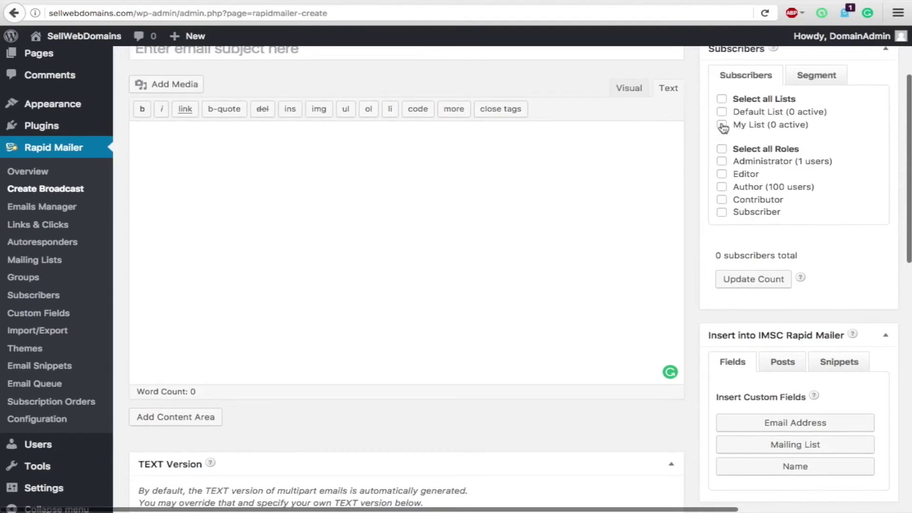
Step: Review the custom fields that can be inserted and choose the Blue Retro theme for the broadcast
scroll(590, 266, down, 3)
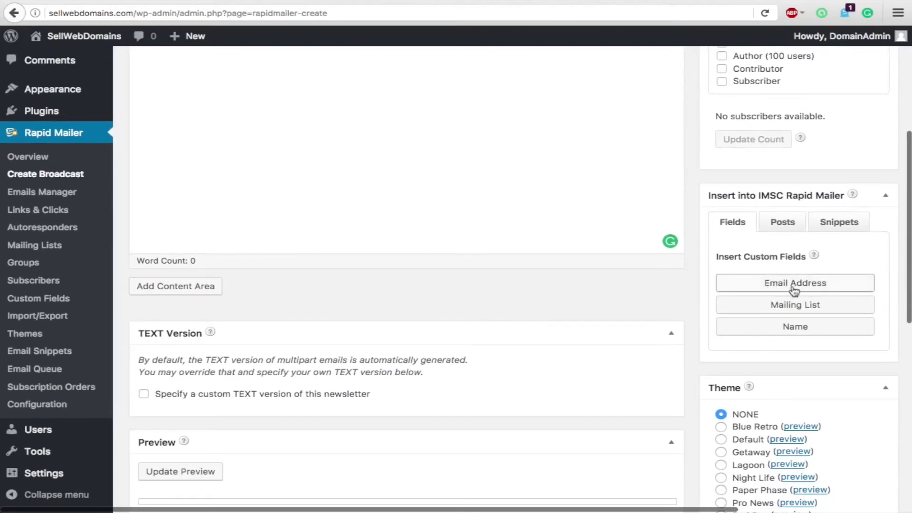
scroll(642, 319, down, 1)
scroll(642, 319, down, 2)
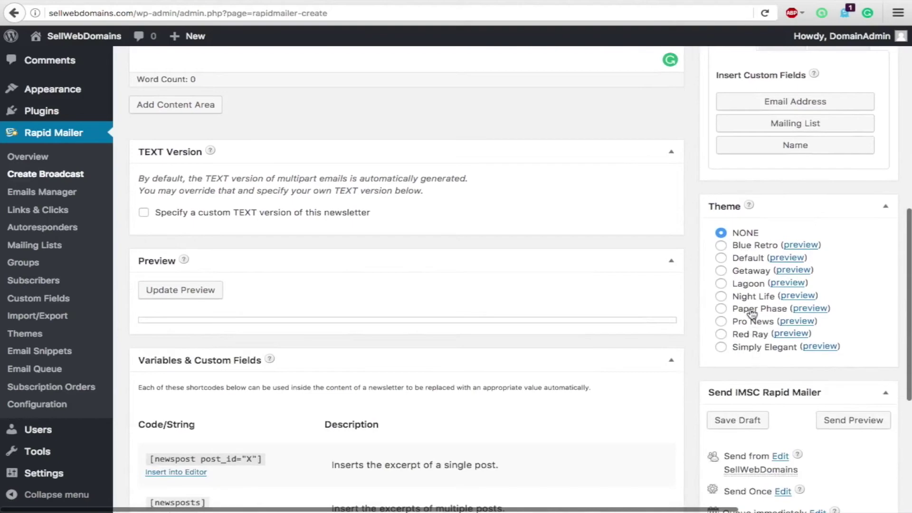
click(721, 246)
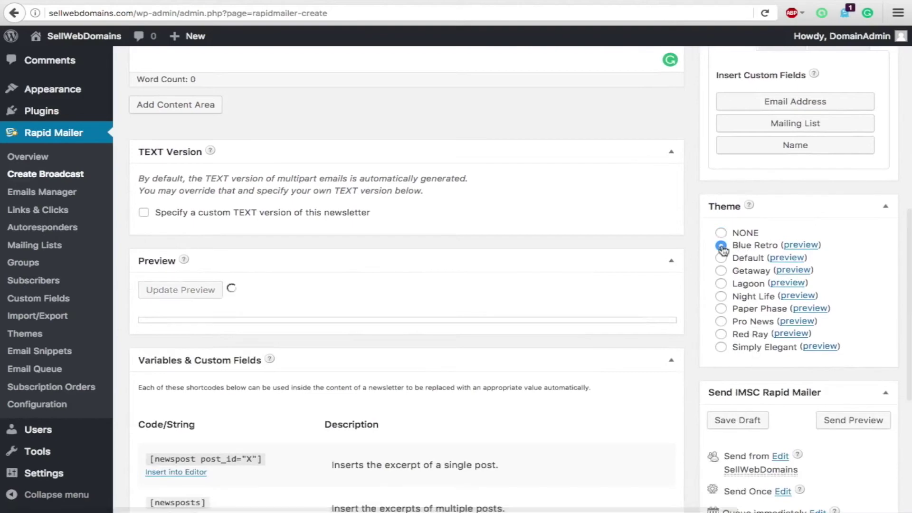
Step: Look over the broadcast's preview and shortcode variables, and set Send Attachment(s) to Yes
scroll(304, 252, up, 1)
scroll(292, 269, up, 2)
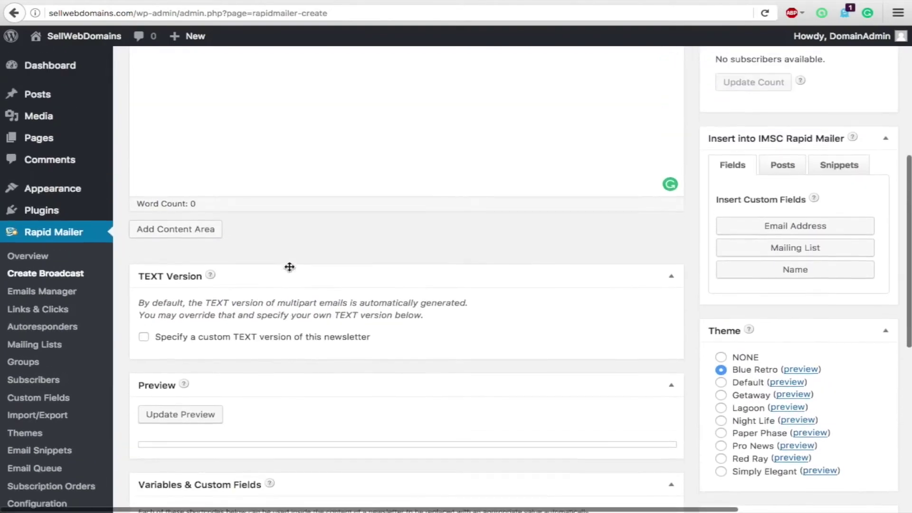
scroll(307, 229, down, 6)
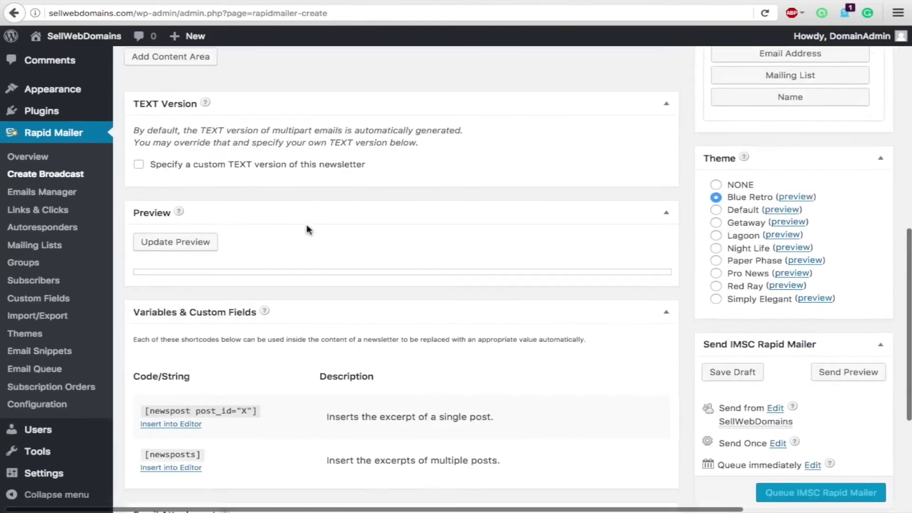
scroll(269, 277, down, 2)
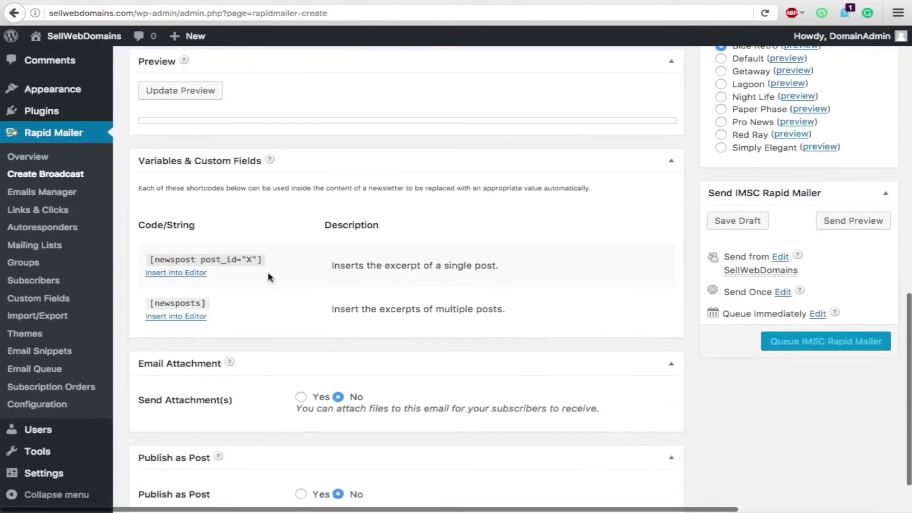
scroll(277, 240, down, 3)
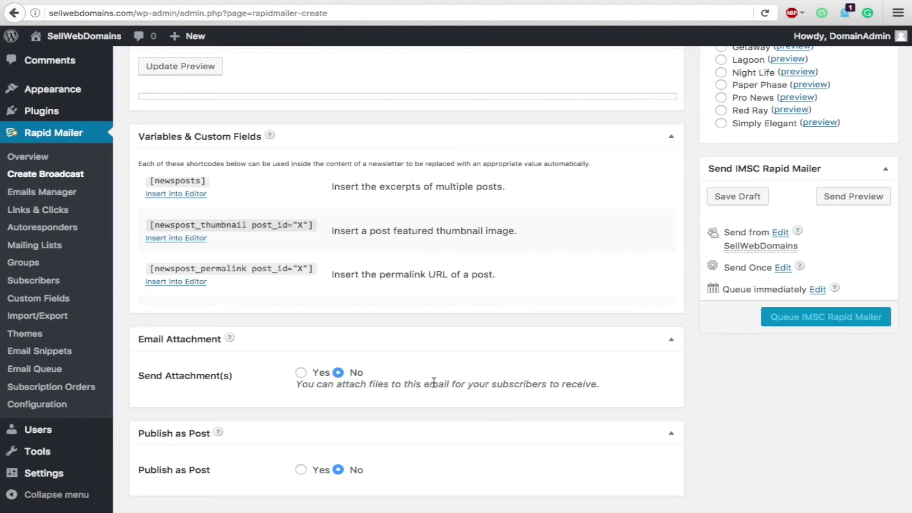
click(300, 372)
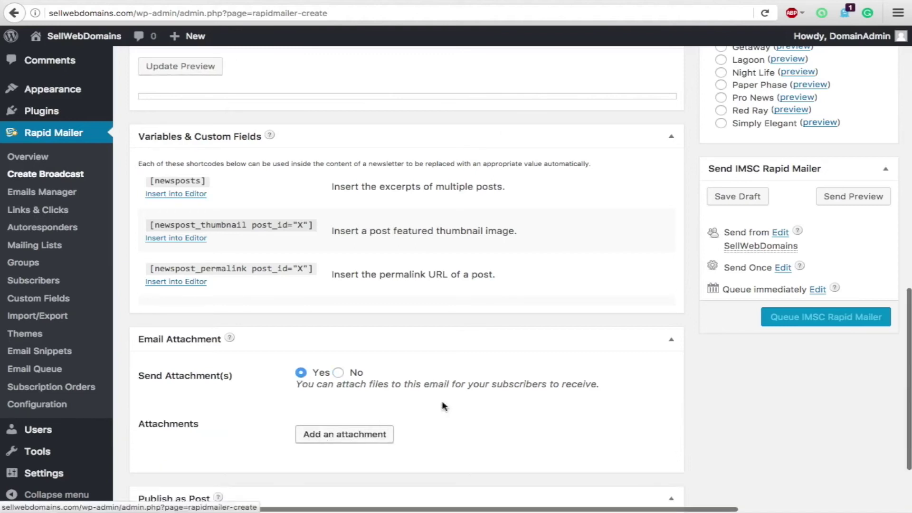
Step: Examine the broadcast's attachment and publish-as-post settings and its draft, preview, sender, schedule and queue options
scroll(442, 403, down, 2)
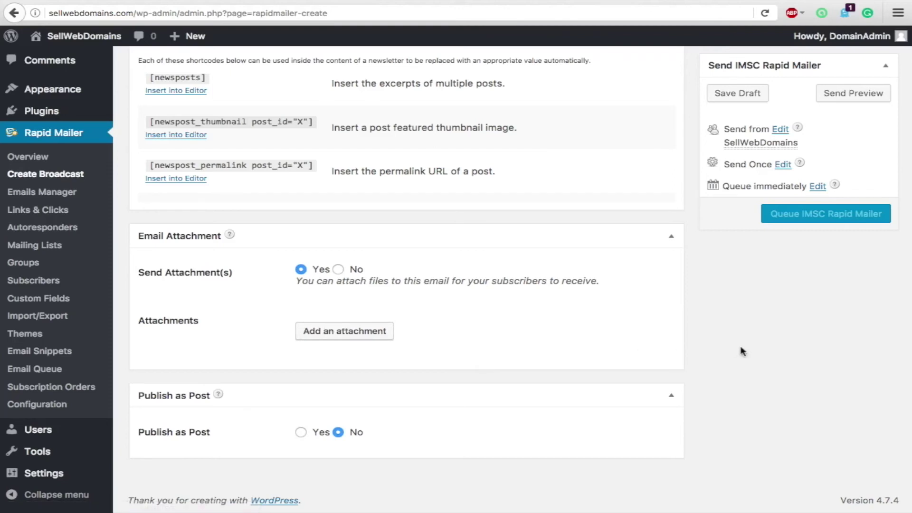
scroll(748, 335, up, 1)
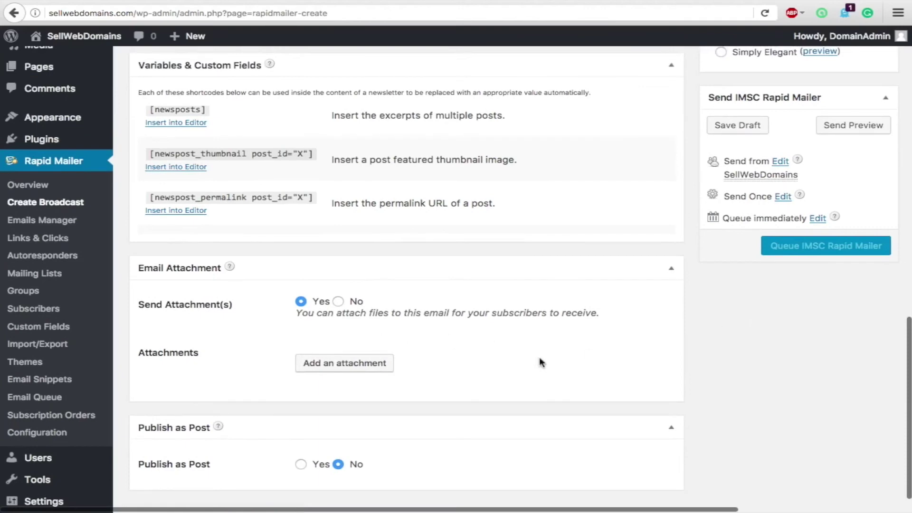
scroll(542, 364, up, 3)
scroll(523, 177, up, 6)
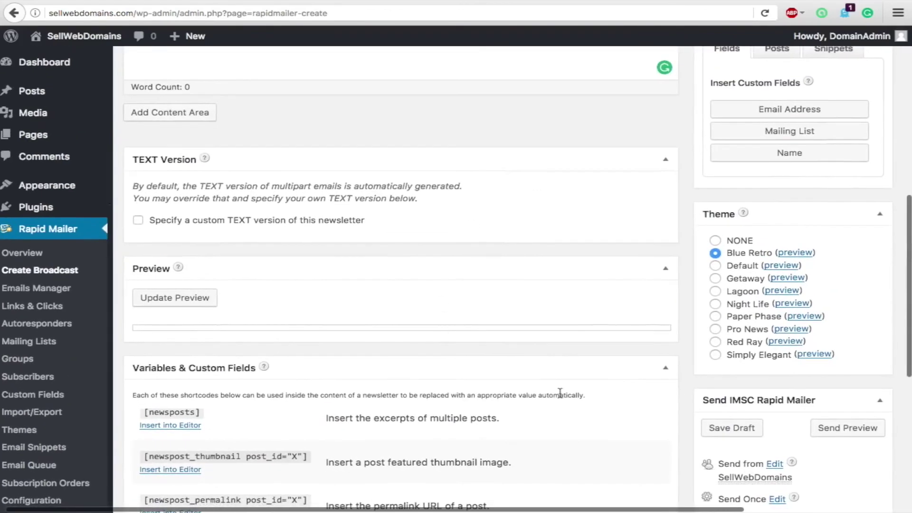
scroll(558, 334, down, 6)
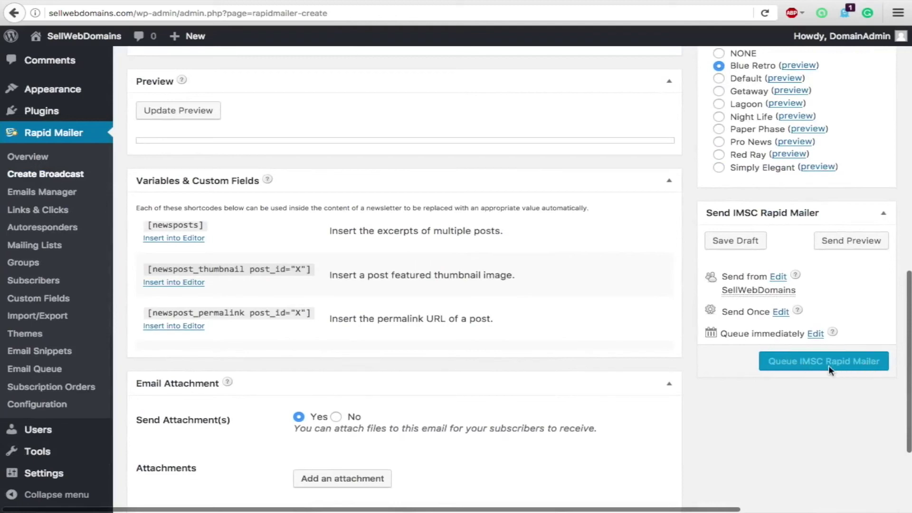
scroll(785, 352, down, 1)
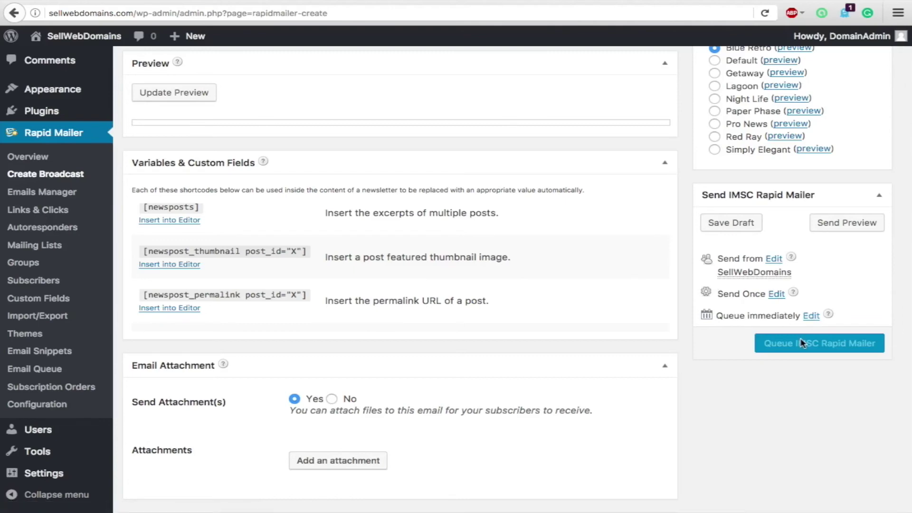
scroll(801, 342, up, 10)
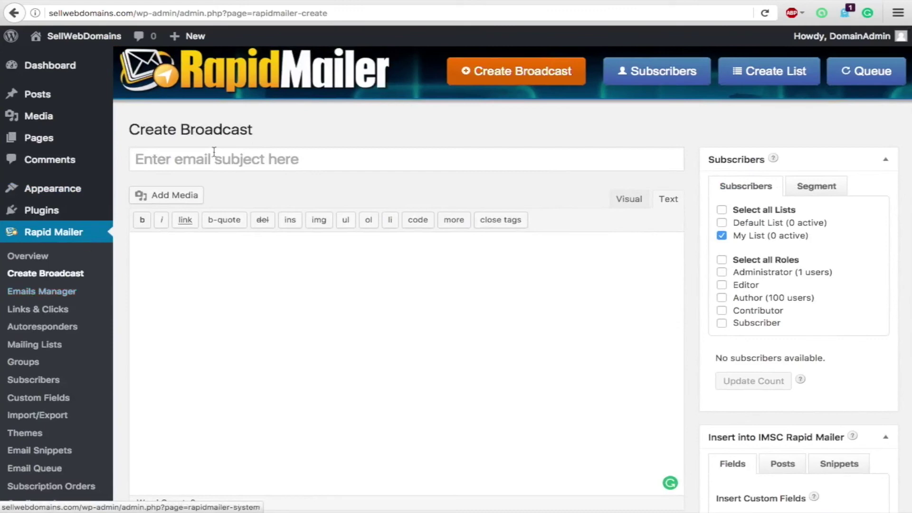
Step: Leave the broadcast without saving it and return to the sent and draft emails list
click(39, 291)
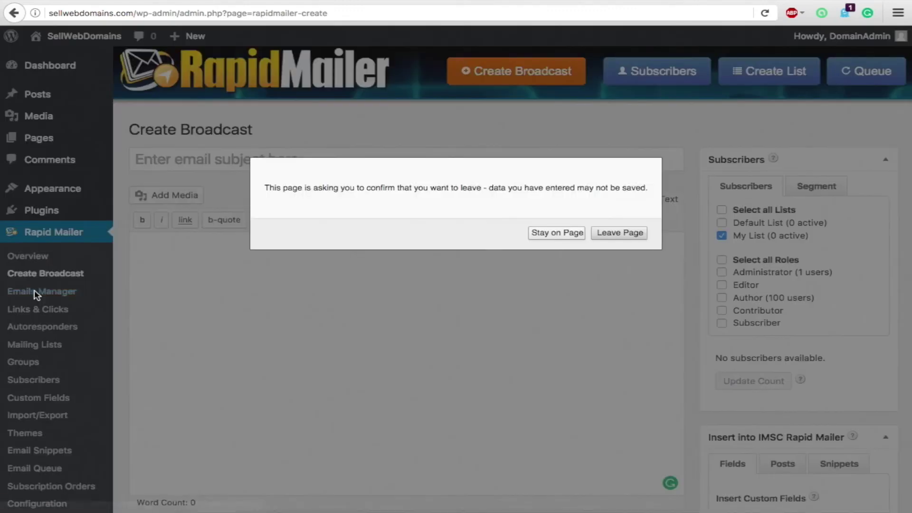
click(606, 232)
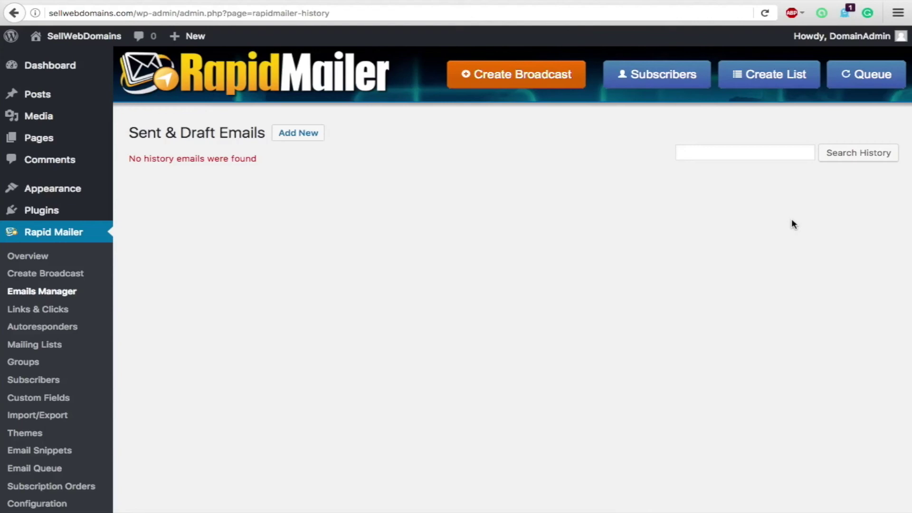
scroll(449, 283, down, 2)
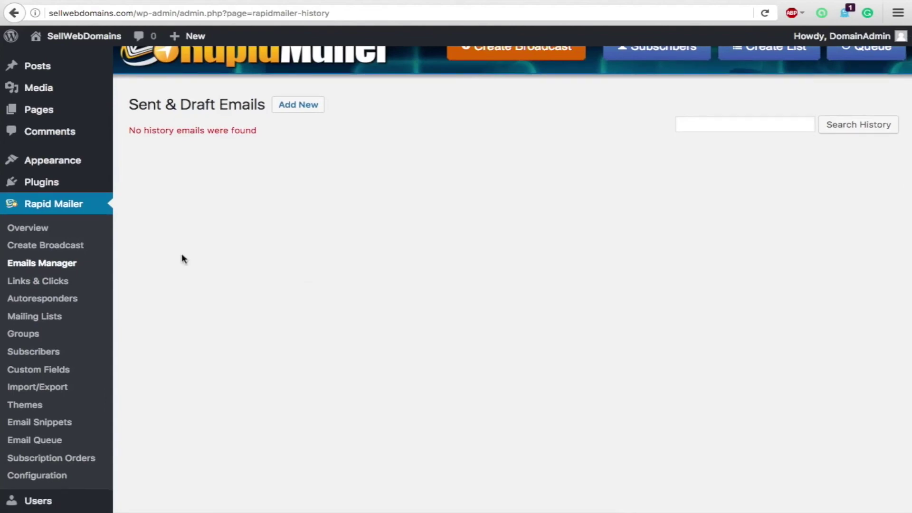
Step: Check the Links & Clicks page and open the Autoresponders page
click(57, 282)
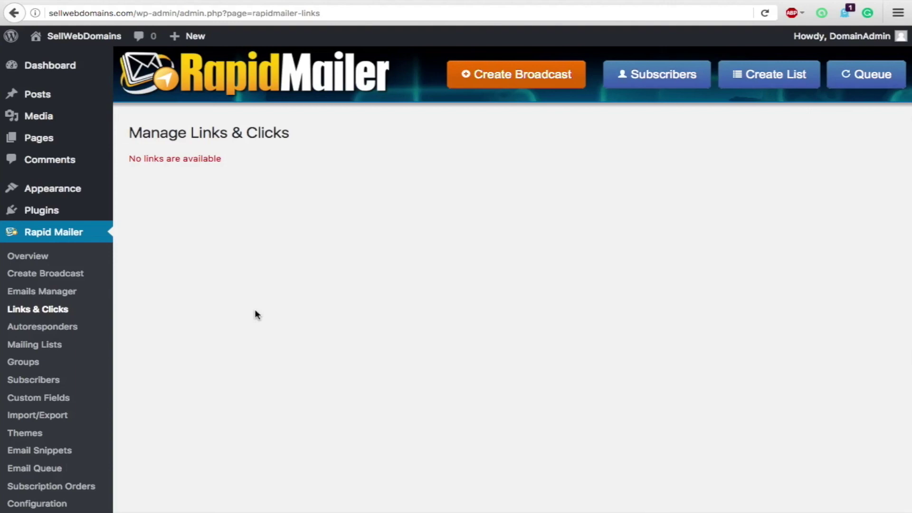
click(92, 328)
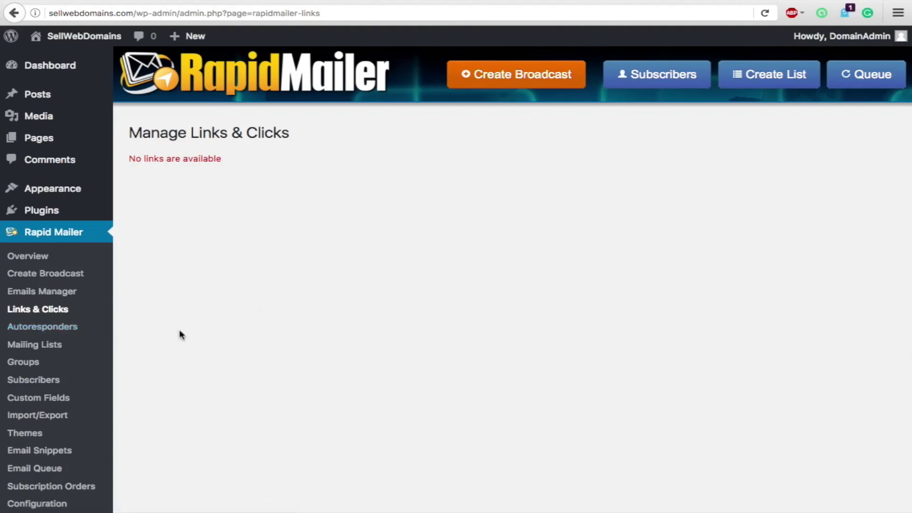